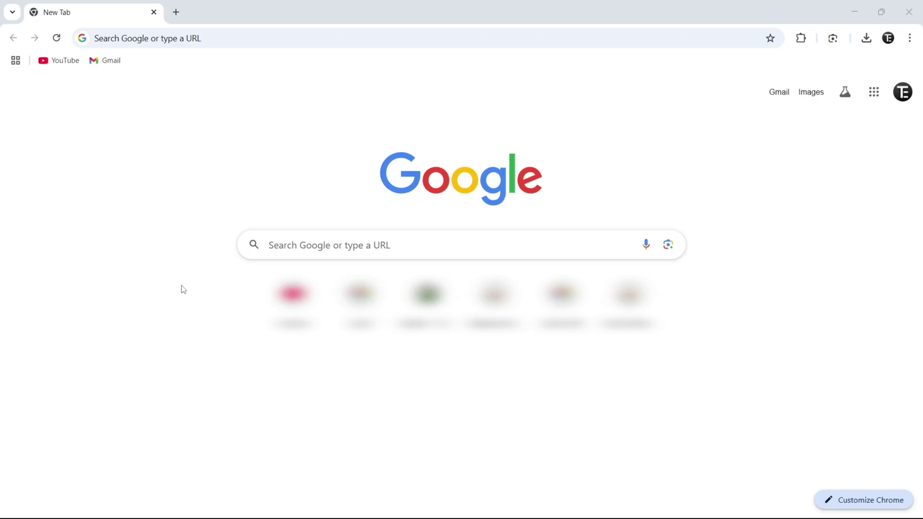
Search Google for 'google takeout' from the Chrome address bar
left_click(241, 37)
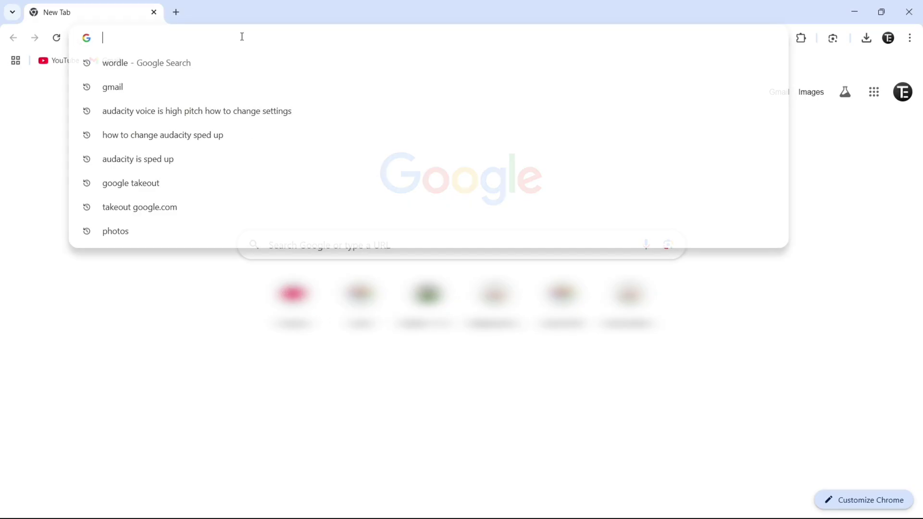
type("google takeout")
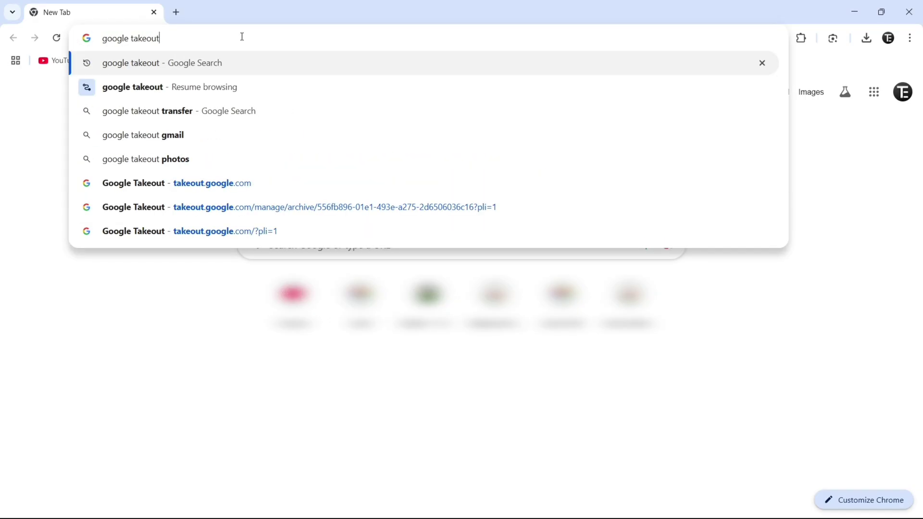
key("Return")
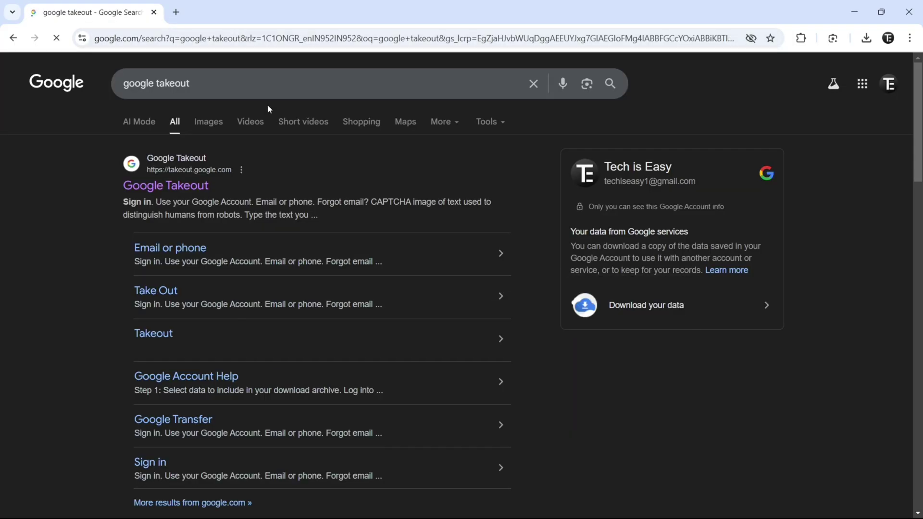
Go to the Google Takeout site from the results and glance at the signed-in account panel
left_click(151, 185)
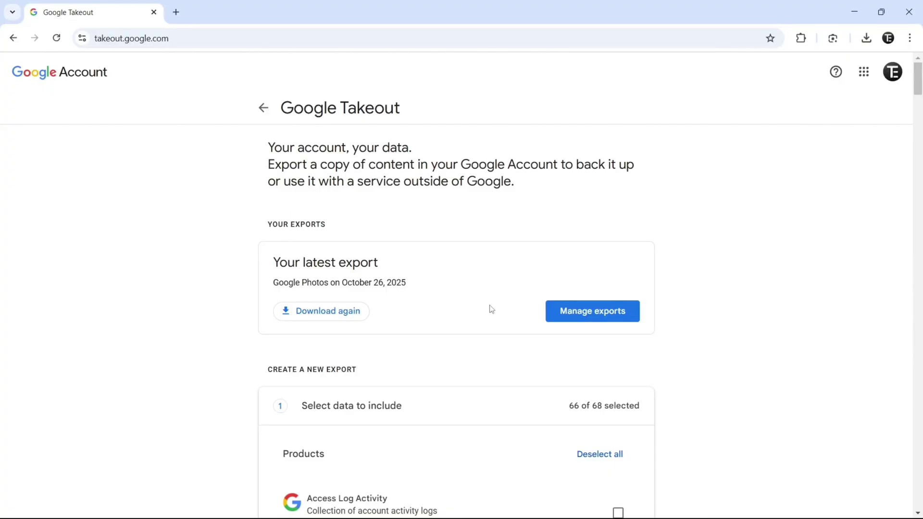
left_click(893, 72)
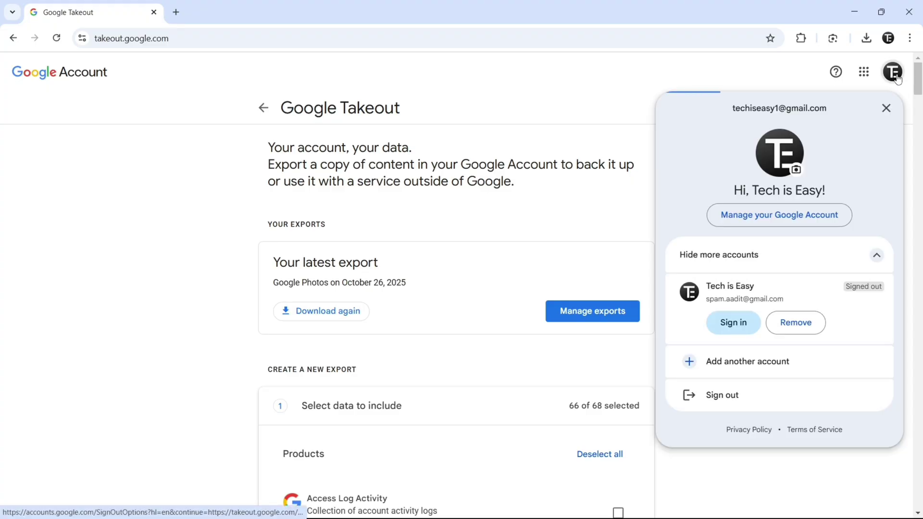
left_click(565, 193)
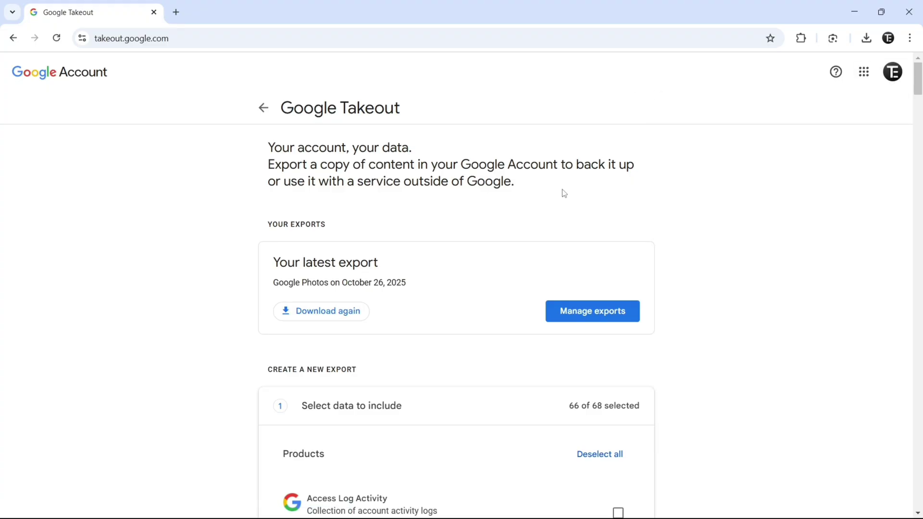
scroll(564, 193, "down", 3)
scroll(564, 194, "down", 2)
scroll(564, 193, "down", 1)
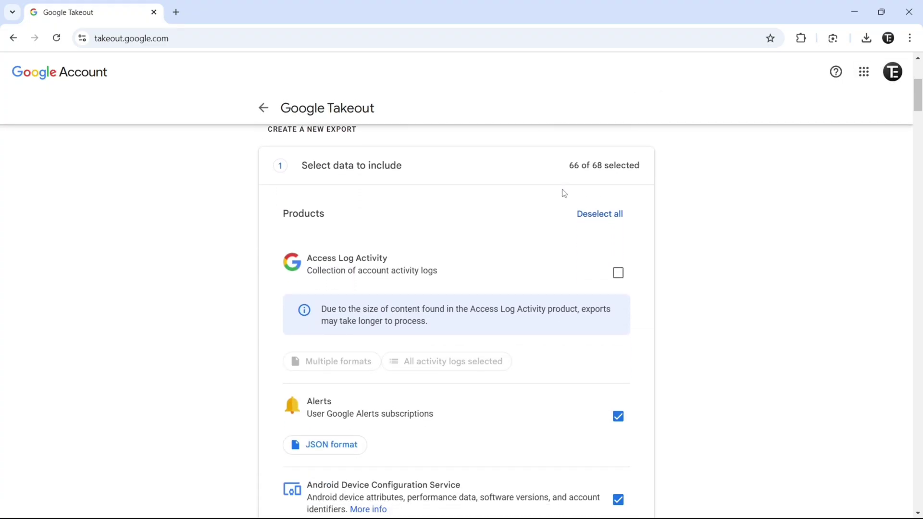
Deselect all products, select only Google Photos, and confirm all photo albums stay included
left_click(600, 214)
scroll(610, 219, "down", 3)
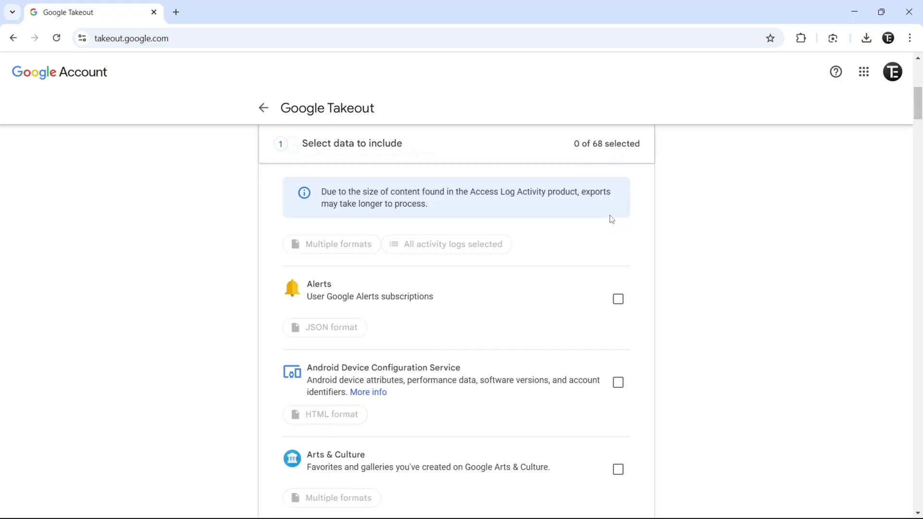
scroll(610, 219, "down", 5)
scroll(610, 219, "down", 5)
scroll(610, 218, "down", 5)
scroll(610, 219, "down", 5)
scroll(610, 219, "down", 8)
scroll(610, 218, "up", 4)
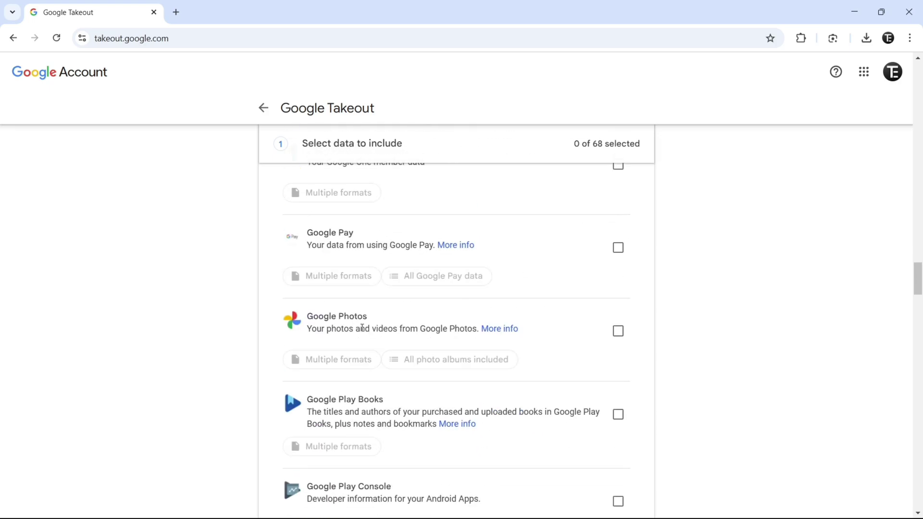
left_click(618, 332)
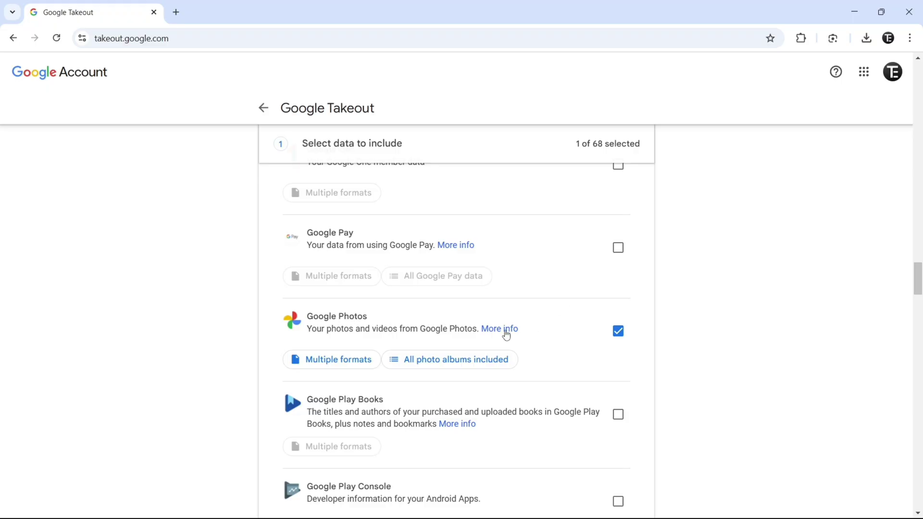
left_click(431, 361)
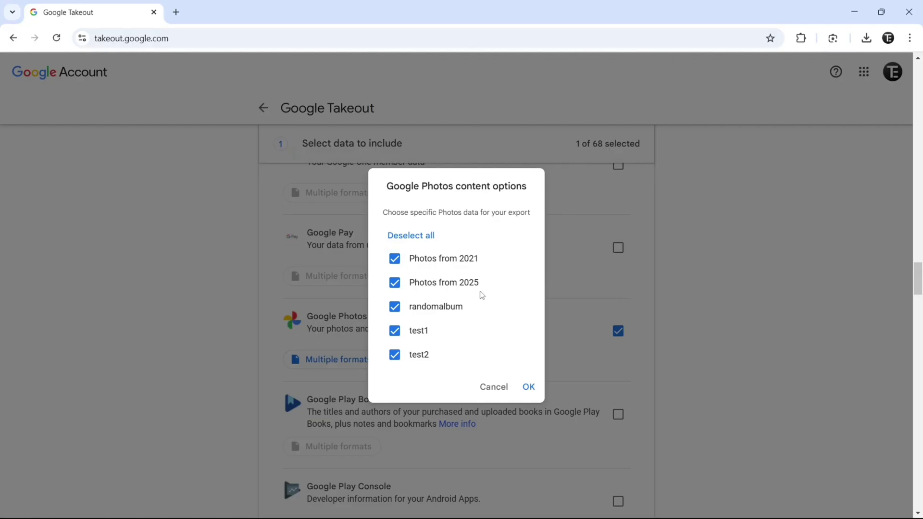
left_click(529, 387)
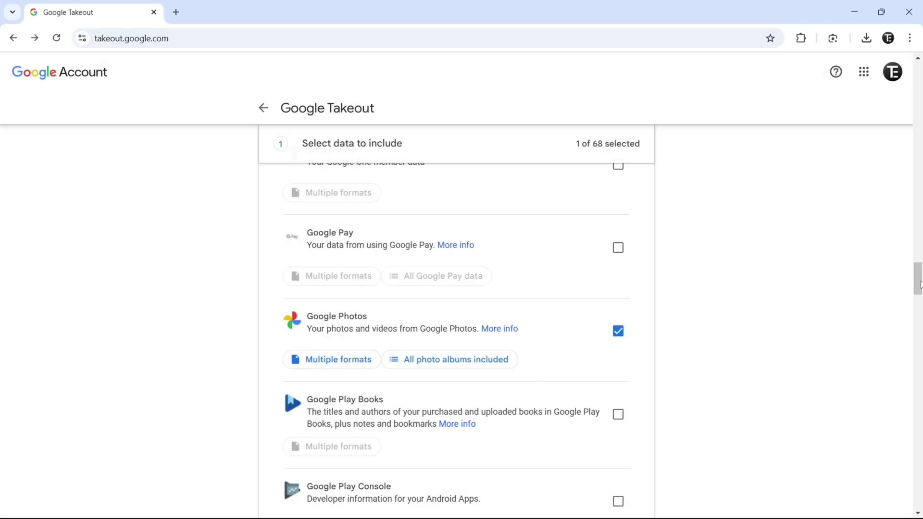
left_click_drag(917, 285, 918, 498)
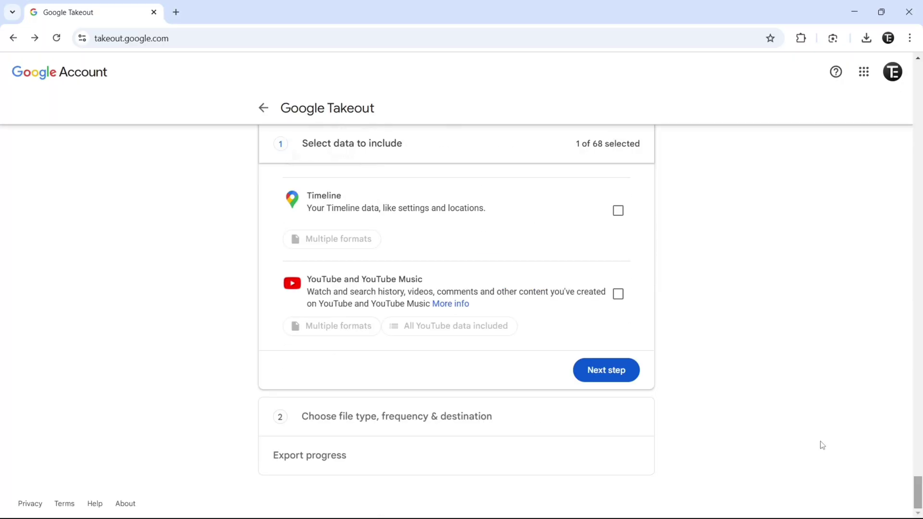
Keep email-link delivery, .zip type and 2 GB file size, and create the export
left_click(605, 370)
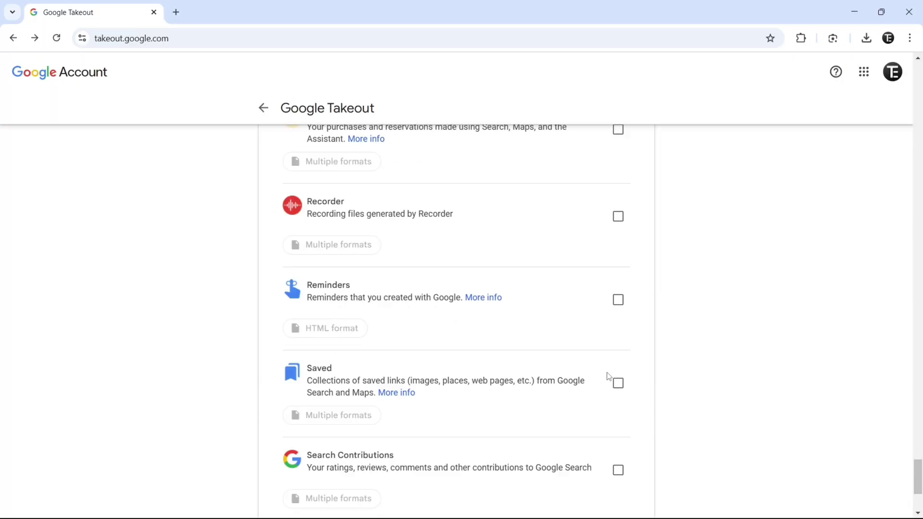
left_click(538, 272)
left_click(577, 337)
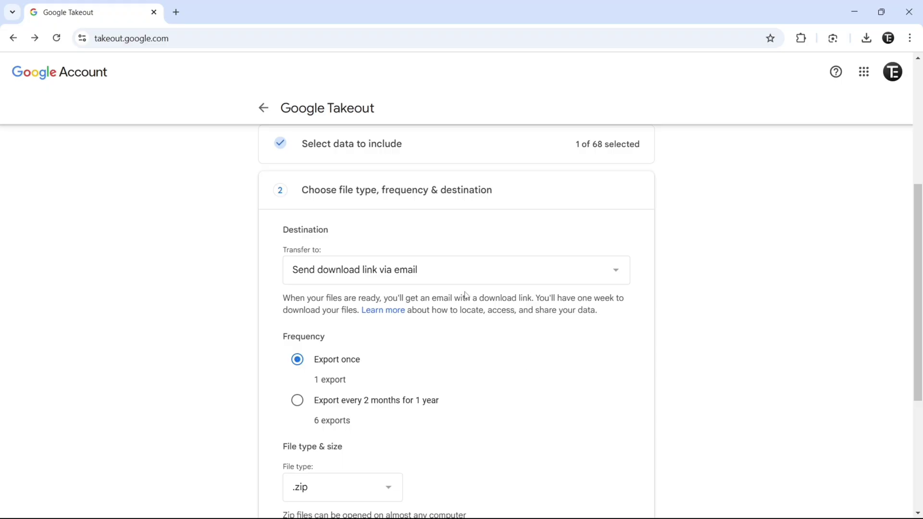
scroll(465, 296, "down", 2)
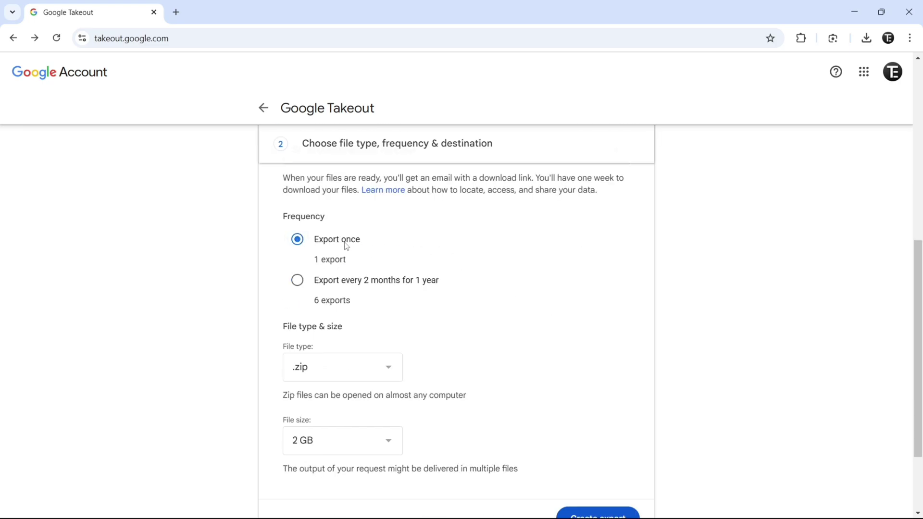
scroll(345, 245, "down", 1)
scroll(346, 245, "down", 1)
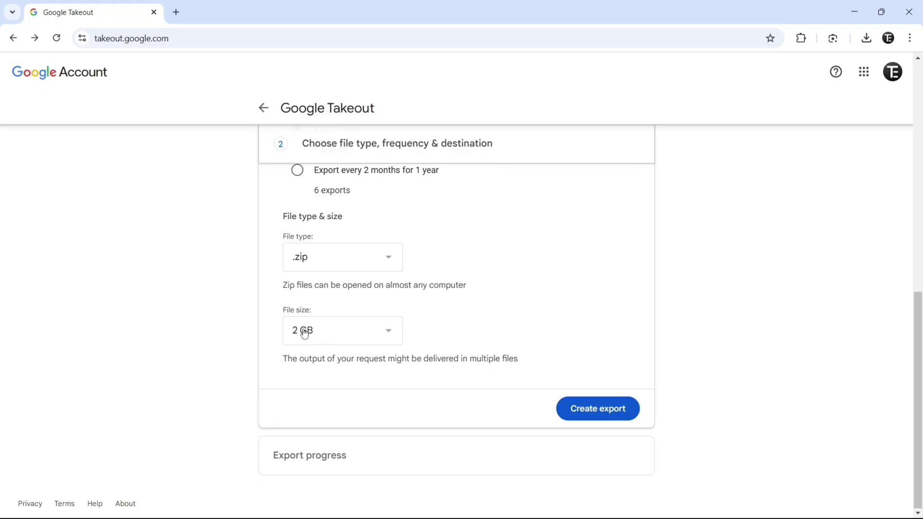
left_click(392, 334)
scroll(353, 367, "down", 1)
scroll(354, 383, "up", 1)
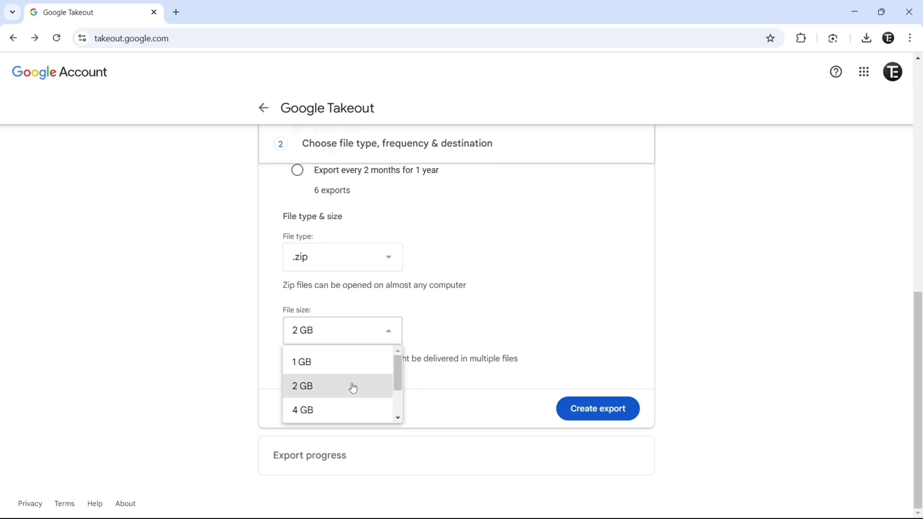
left_click(515, 322)
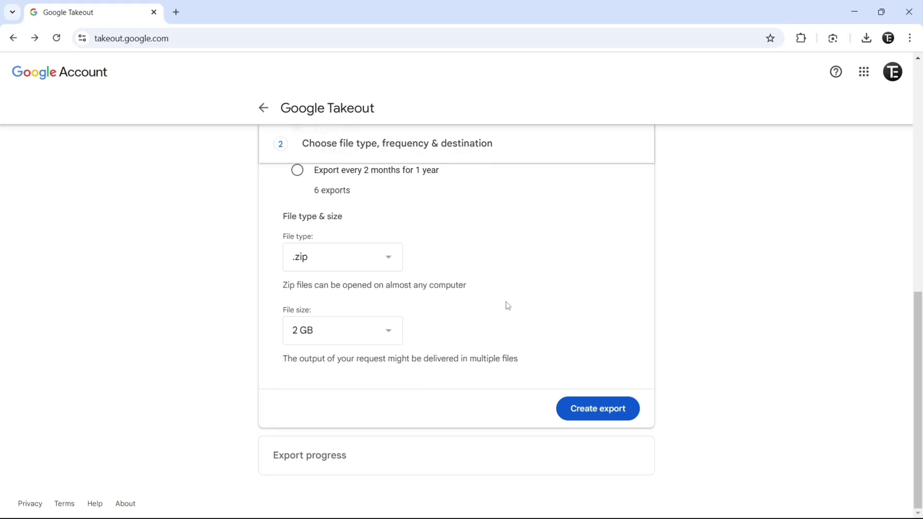
left_click(597, 410)
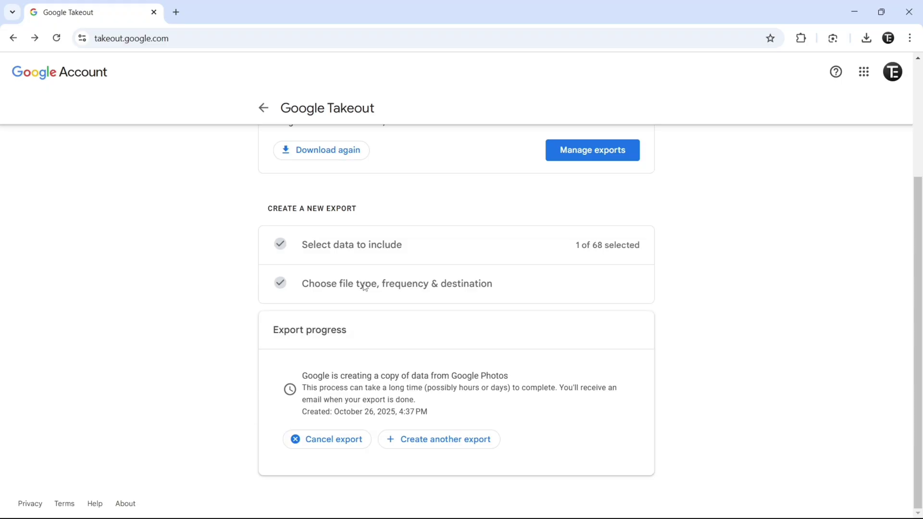
Bring up the Gmail inbox in a new tab and view the Google Takeout 'data ready' email
left_click(175, 12)
type("gm")
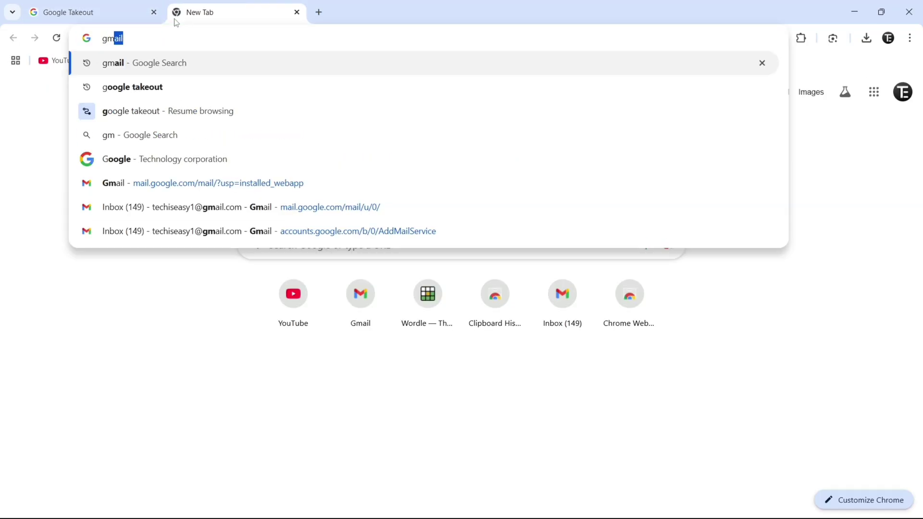
key("Down")
key("Down")
key("Down")
key("Return")
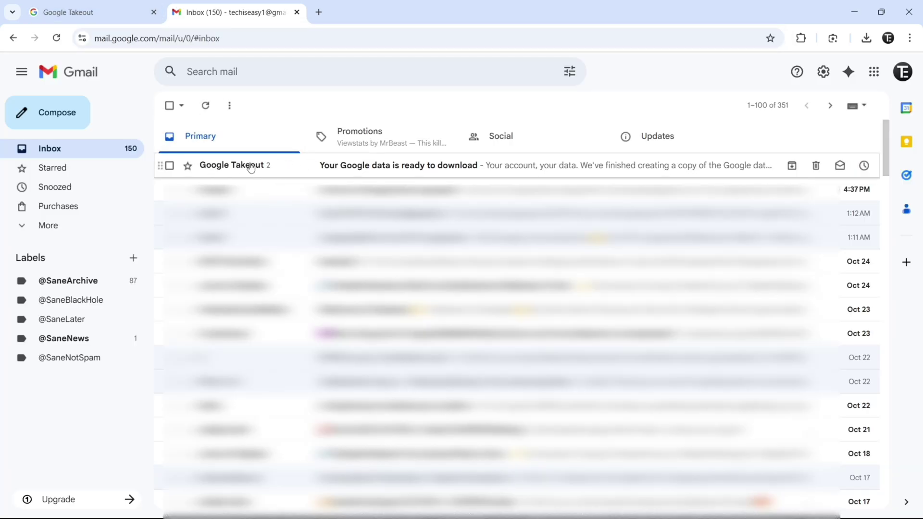
left_click(268, 164)
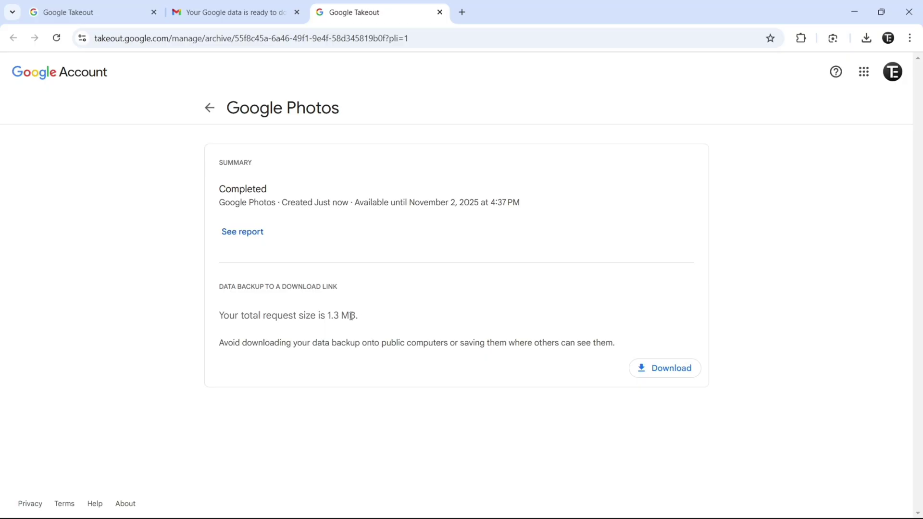
Download the 1.3 MB Google Photos archive and confirm the takeout zip finished downloading
left_click_drag(363, 319, 199, 321)
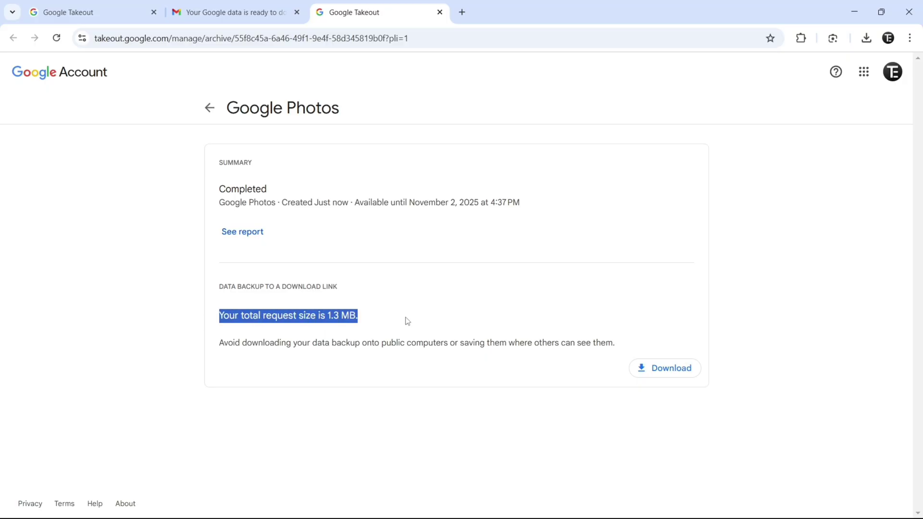
left_click(388, 291)
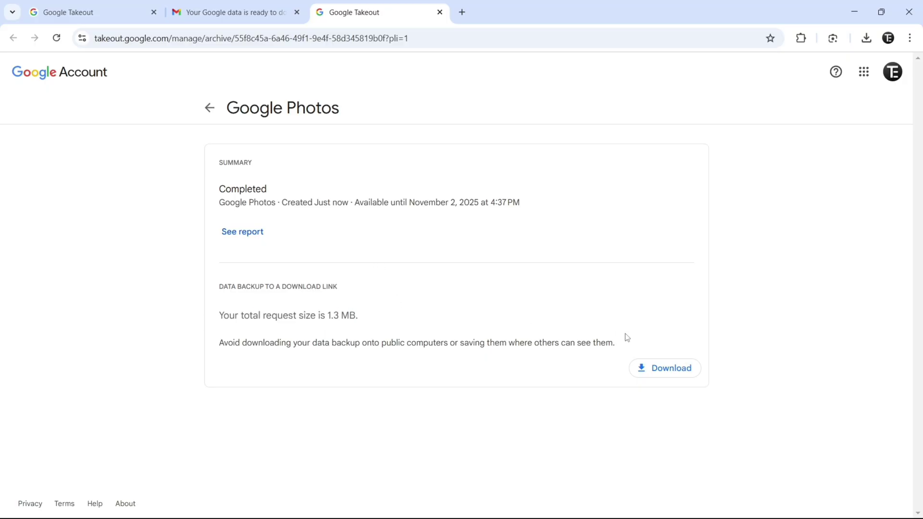
left_click(657, 372)
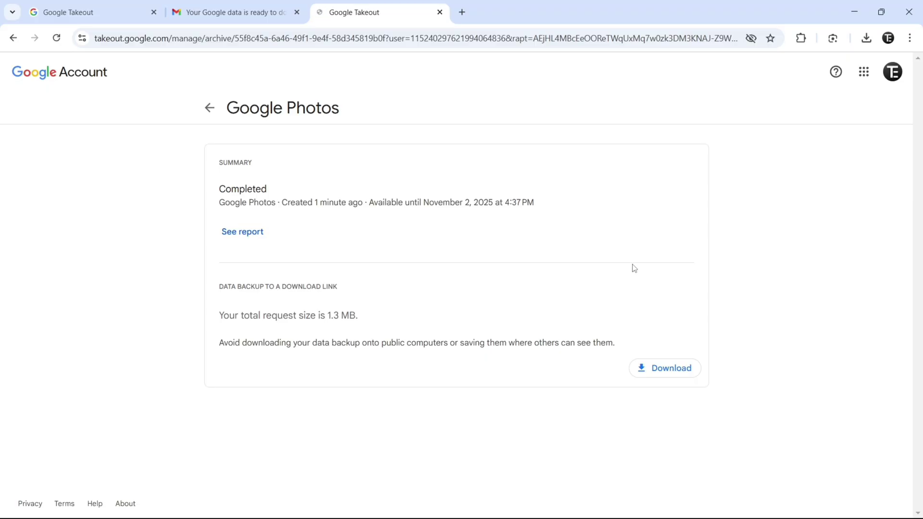
left_click(866, 39)
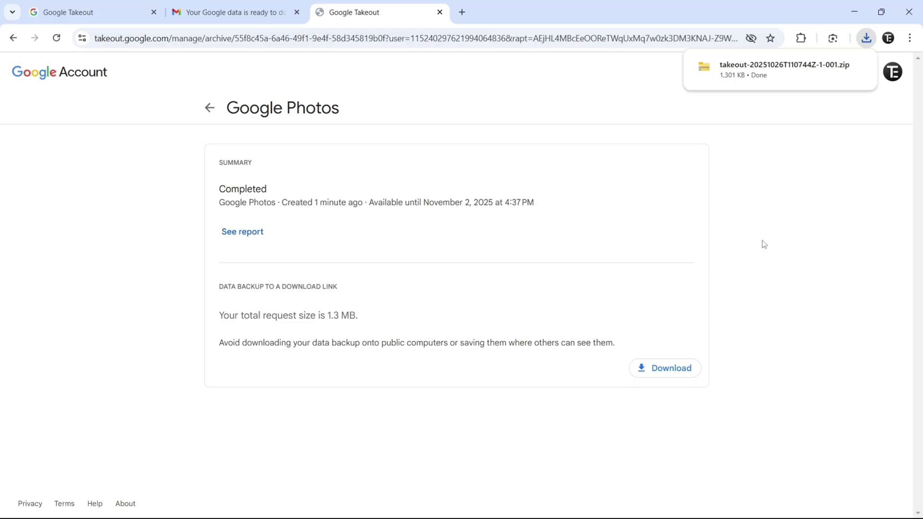
Launch File Explorer from the Start menu and go to the Downloads folder
key("super")
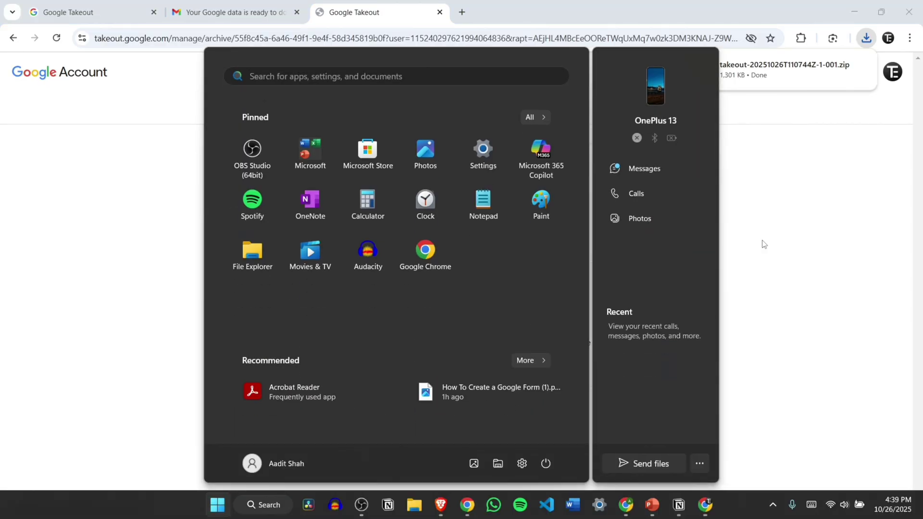
type("file")
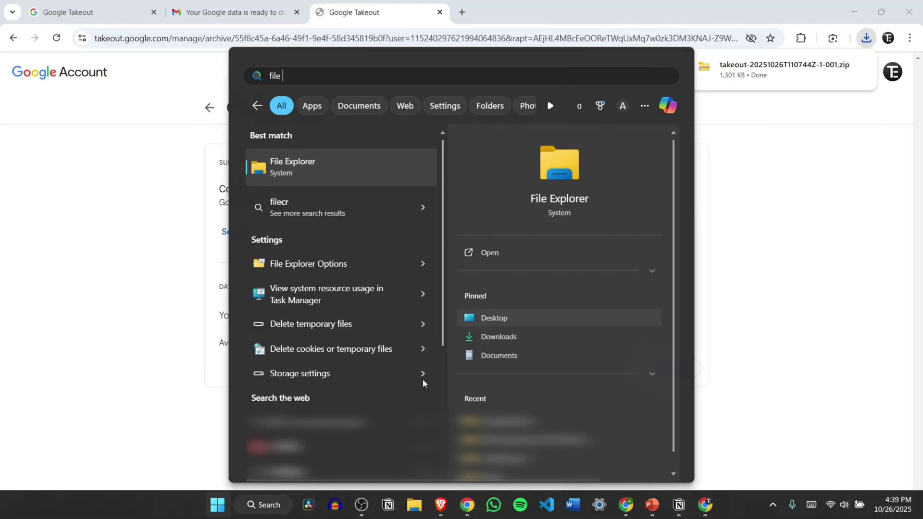
left_click(313, 167)
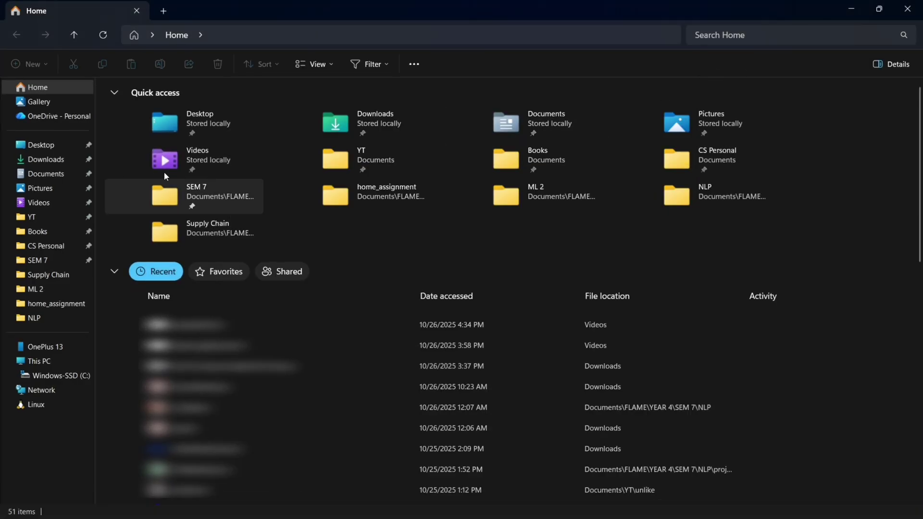
left_click(46, 159)
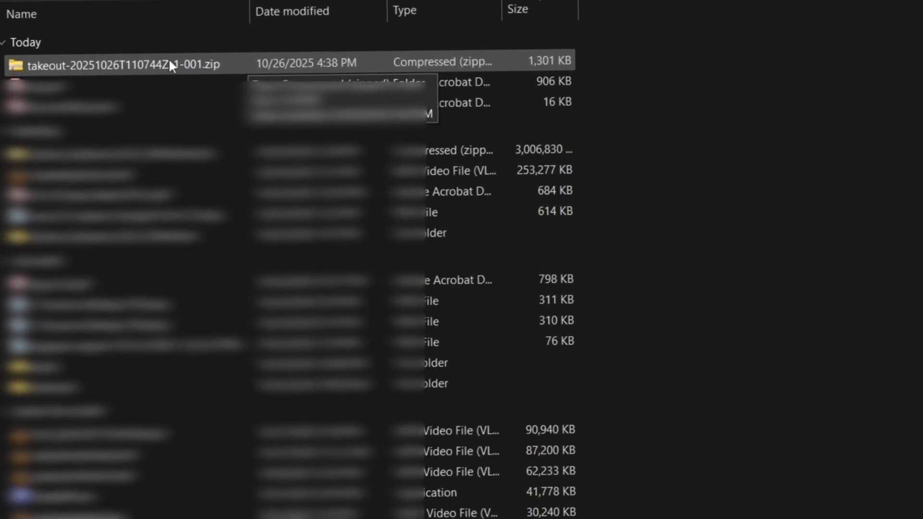
Extract all contents of the takeout zip to the default Downloads destination
right_click(169, 63)
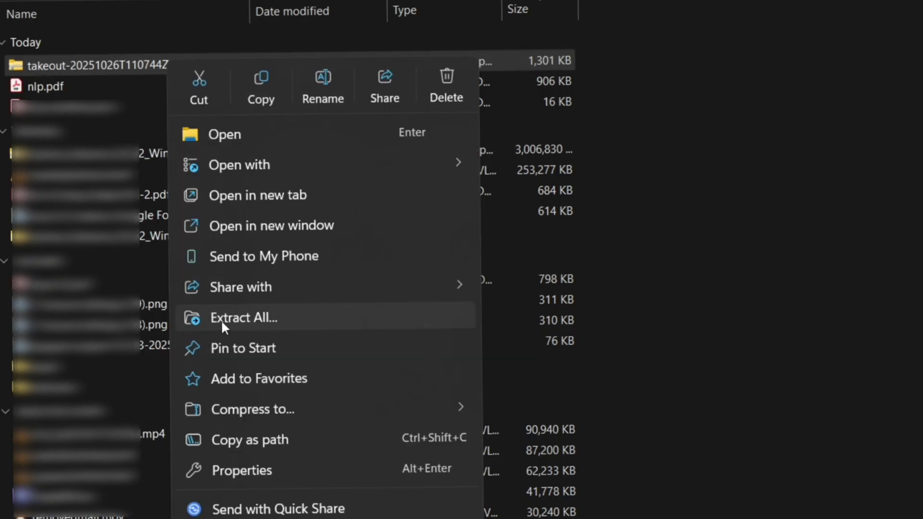
left_click(242, 316)
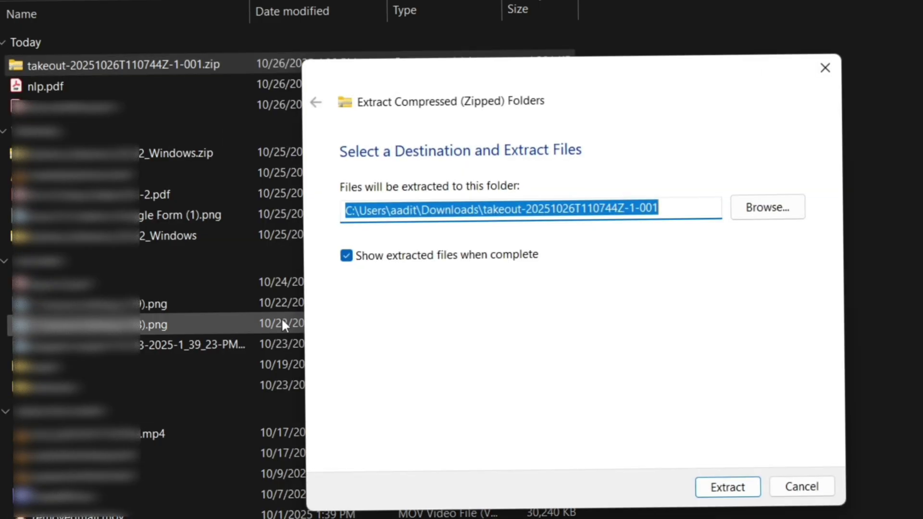
left_click(728, 486)
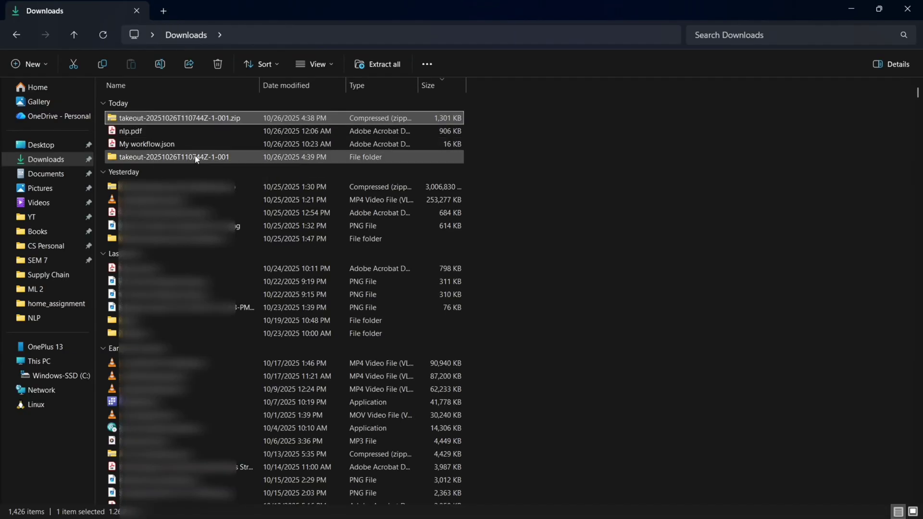
Browse into the extracted takeout and Takeout folders, then hide the window to reveal the desktop
double_click(173, 158)
double_click(141, 118)
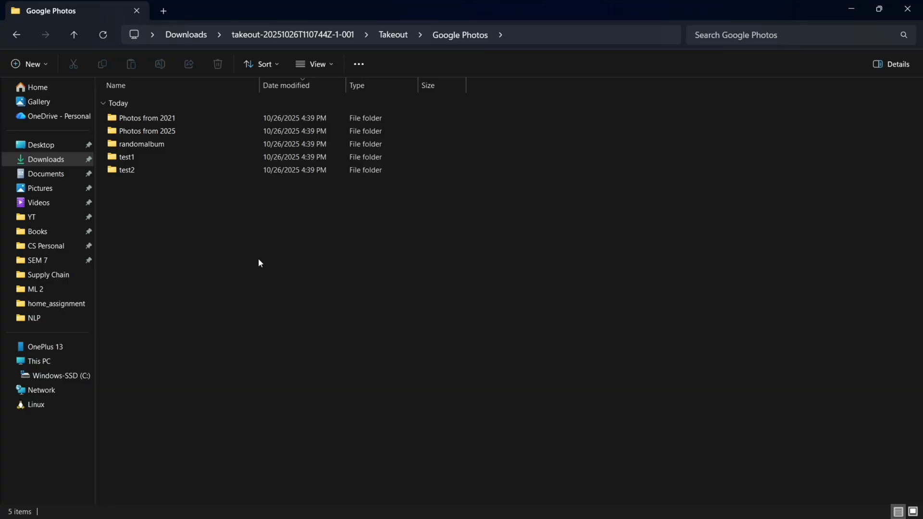
key("super+d")
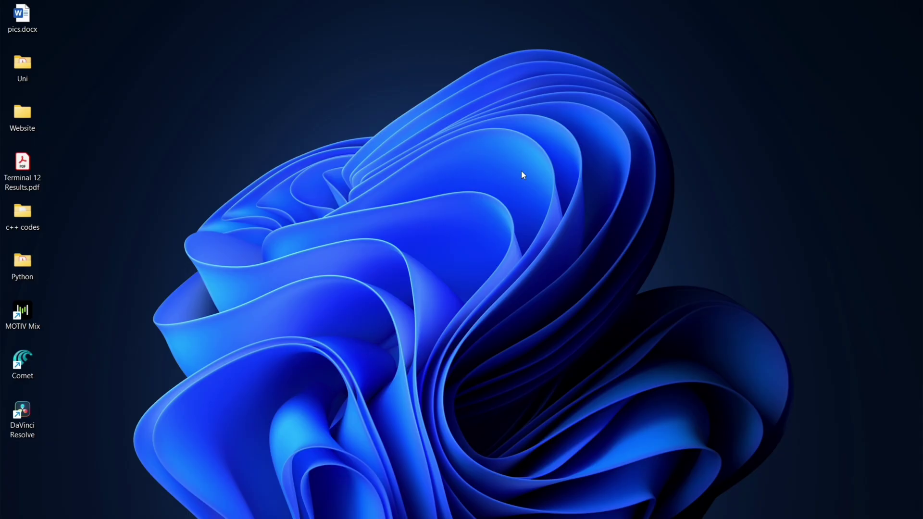